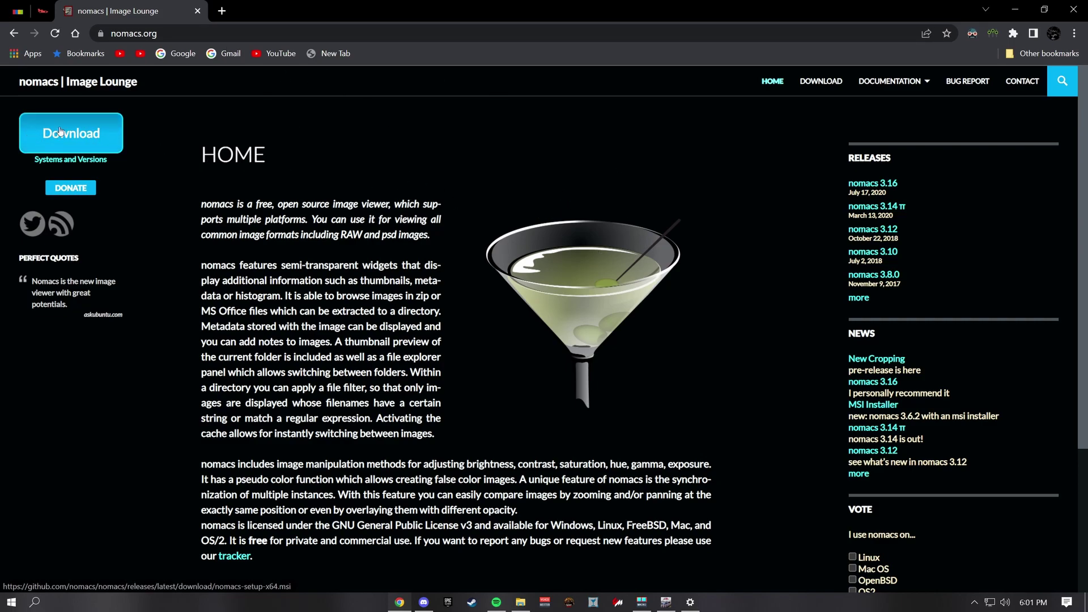
Download the 38.0 MB nomacs-setup-x64.msi and run its setup to install nomacs.
{"action": "left_click", "coordinate": [131, 157]}
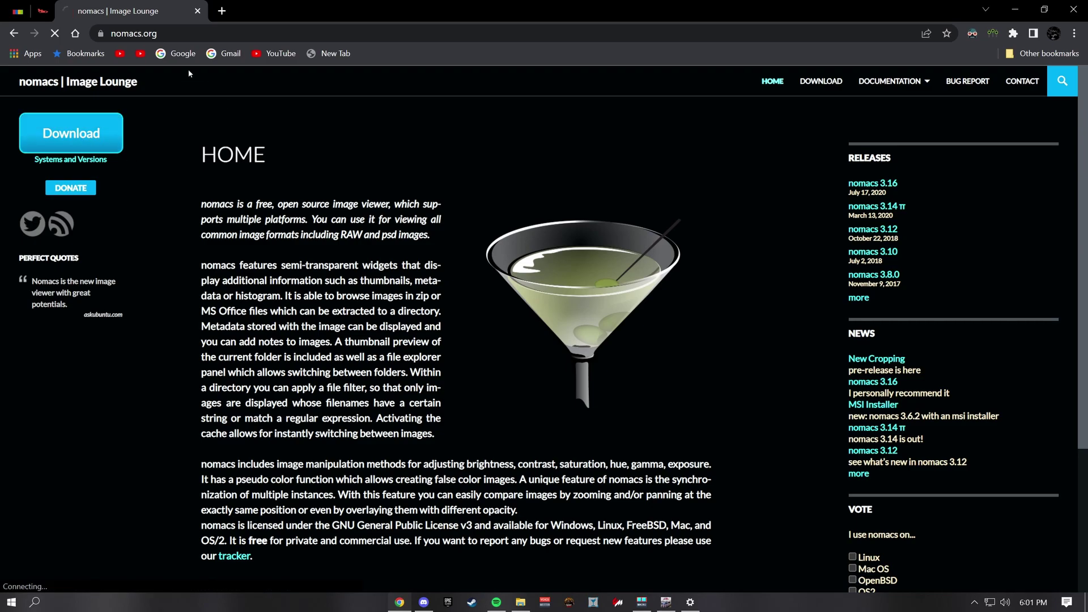
{"action": "left_click", "coordinate": [423, 299]}
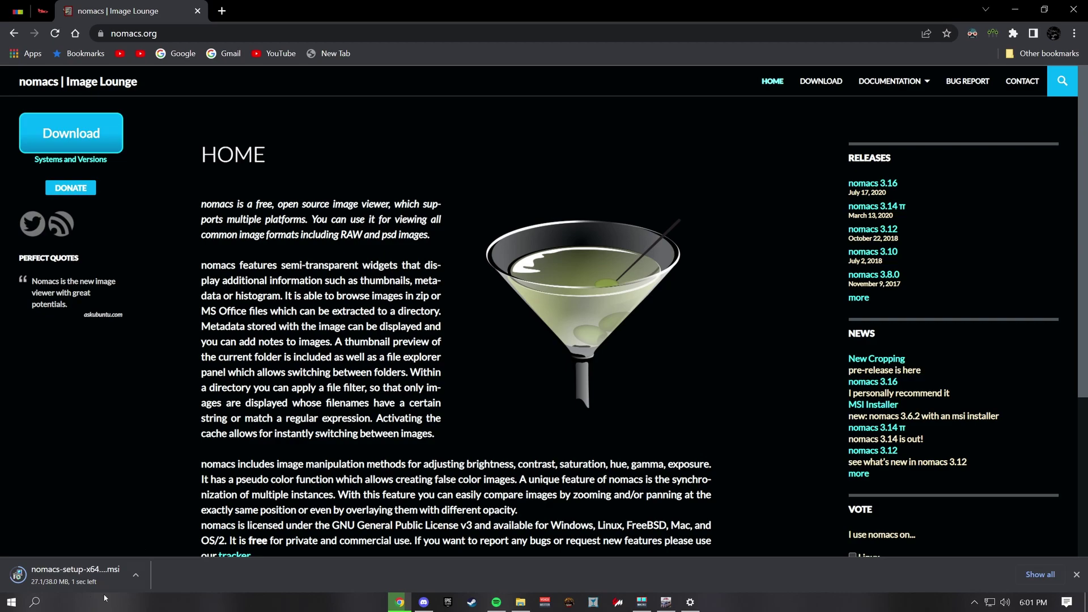
{"action": "left_click", "coordinate": [51, 578]}
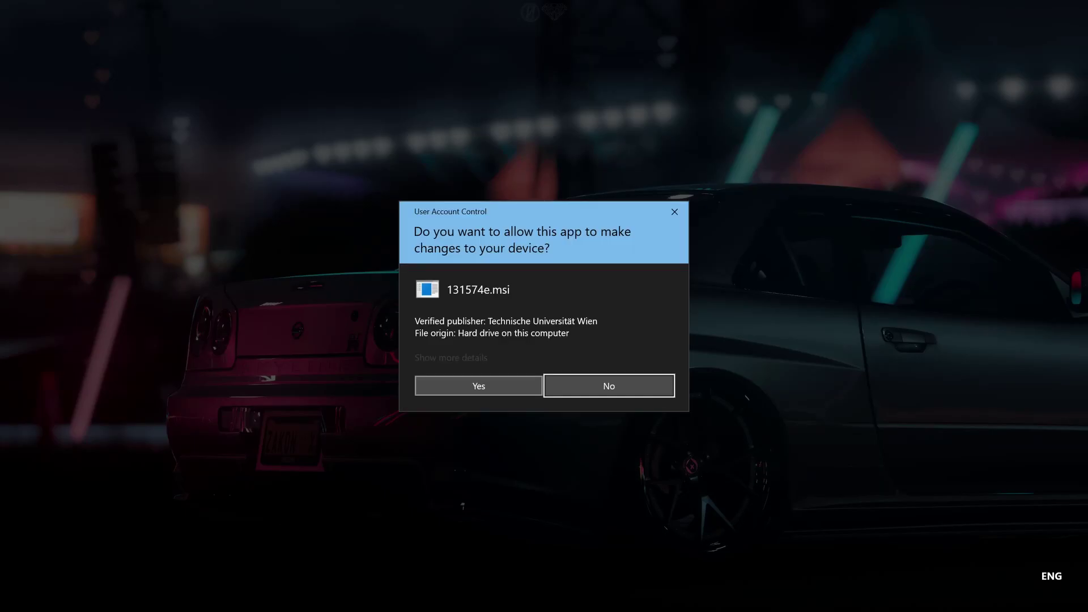
{"action": "left_click", "coordinate": [482, 384]}
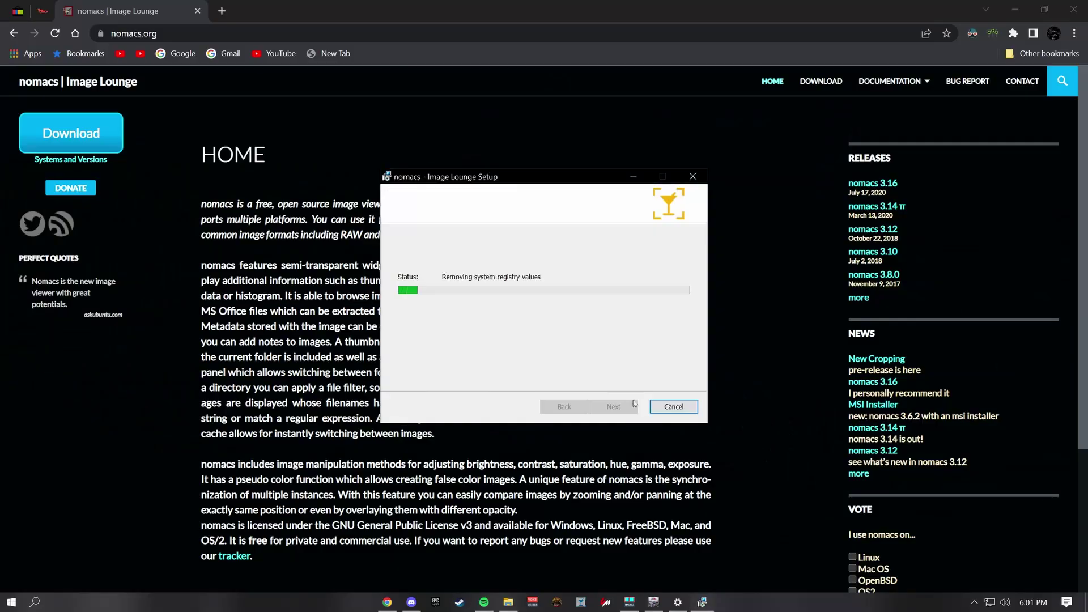
{"action": "left_click", "coordinate": [611, 409]}
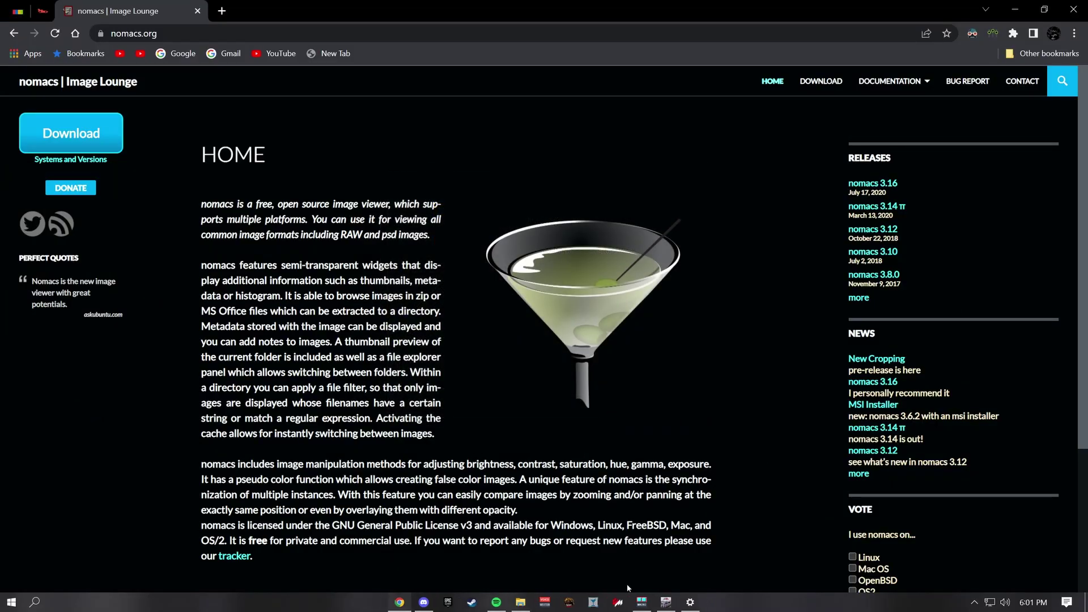
{"action": "left_click", "coordinate": [33, 607]}
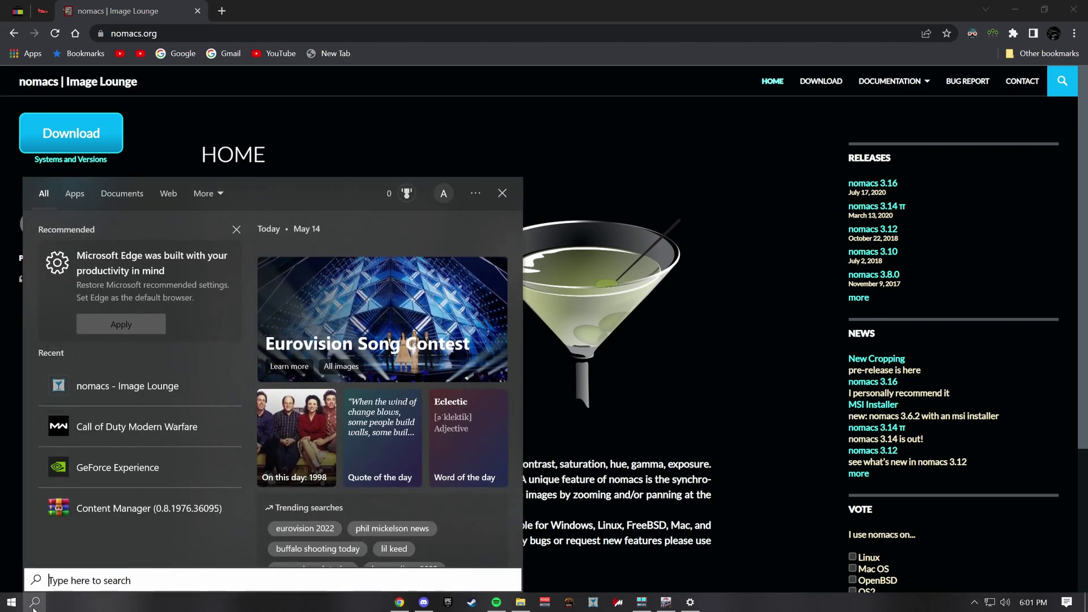
Launch nomacs - Image Lounge via a 'nomacs' search and open garagethrash.png.
{"action": "type", "text": "nomacs"}
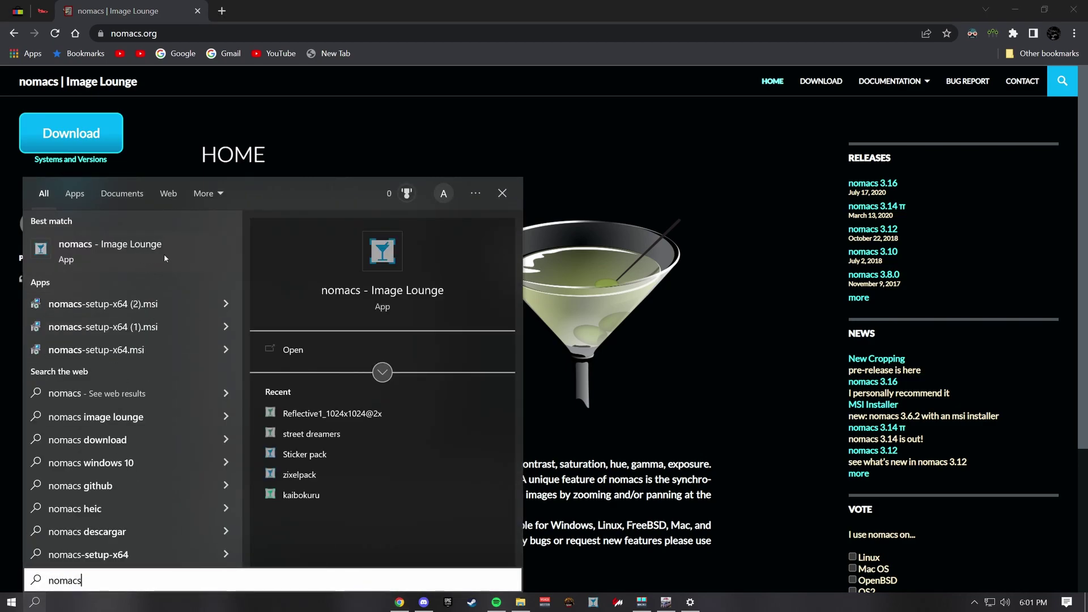
{"action": "left_click", "coordinate": [111, 246]}
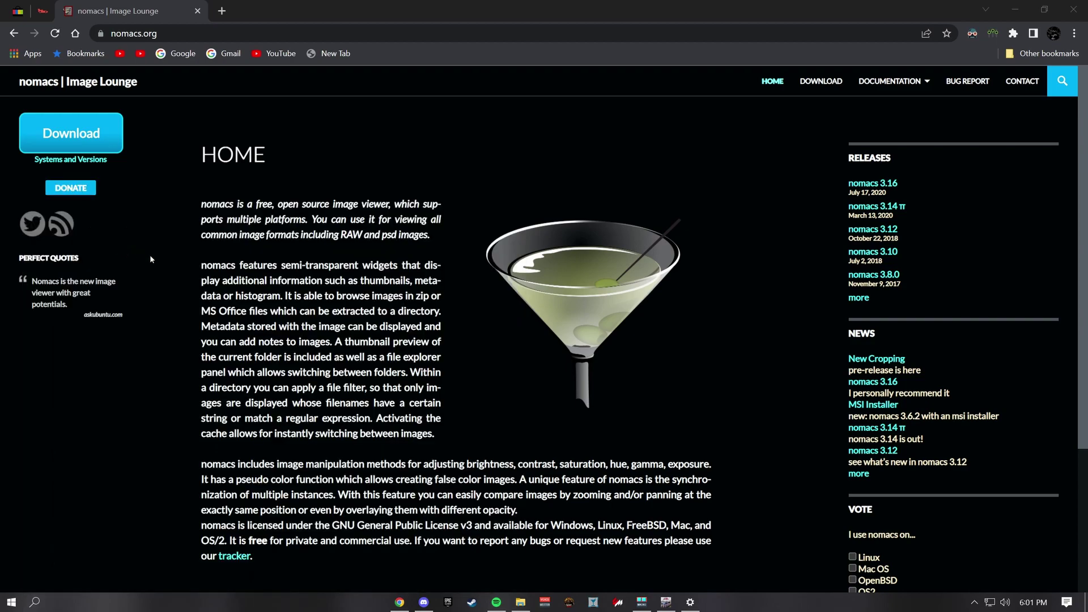
{"action": "left_click_drag", "start_coordinate": [642, 140], "coordinate": [614, 157]}
{"action": "scroll", "coordinate": [581, 266], "scroll_direction": "down", "scroll_amount": 2}
{"action": "scroll", "coordinate": [582, 267], "scroll_direction": "up", "scroll_amount": 2}
{"action": "scroll", "coordinate": [524, 247], "scroll_direction": "down", "scroll_amount": 3}
{"action": "scroll", "coordinate": [567, 258], "scroll_direction": "up", "scroll_amount": 3}
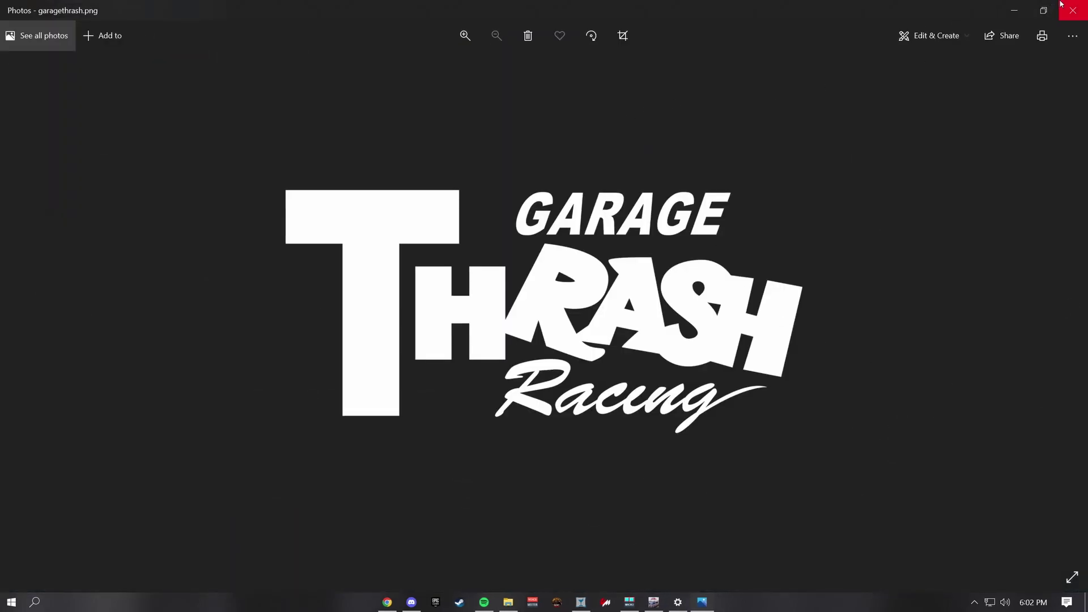
Close the Photos preview and drop garagethrash.png into the nomacs window.
{"action": "left_click", "coordinate": [1062, 6]}
{"action": "left_click_drag", "start_coordinate": [1087, 442], "coordinate": [576, 283]}
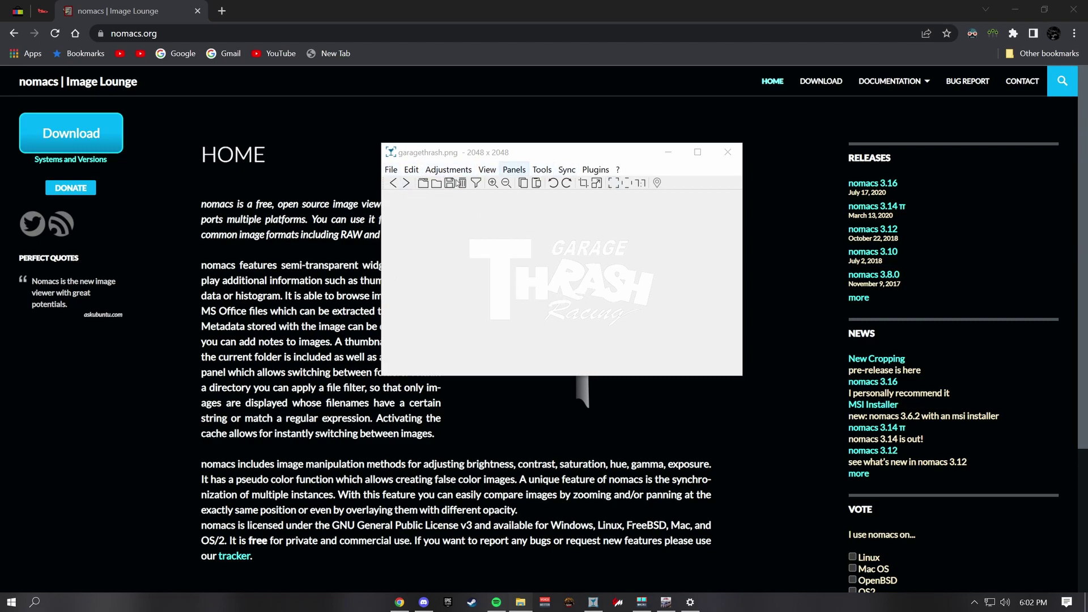
Switch nomacs to Frameless view and toggle Full Screen on then off.
{"action": "left_click", "coordinate": [486, 170]}
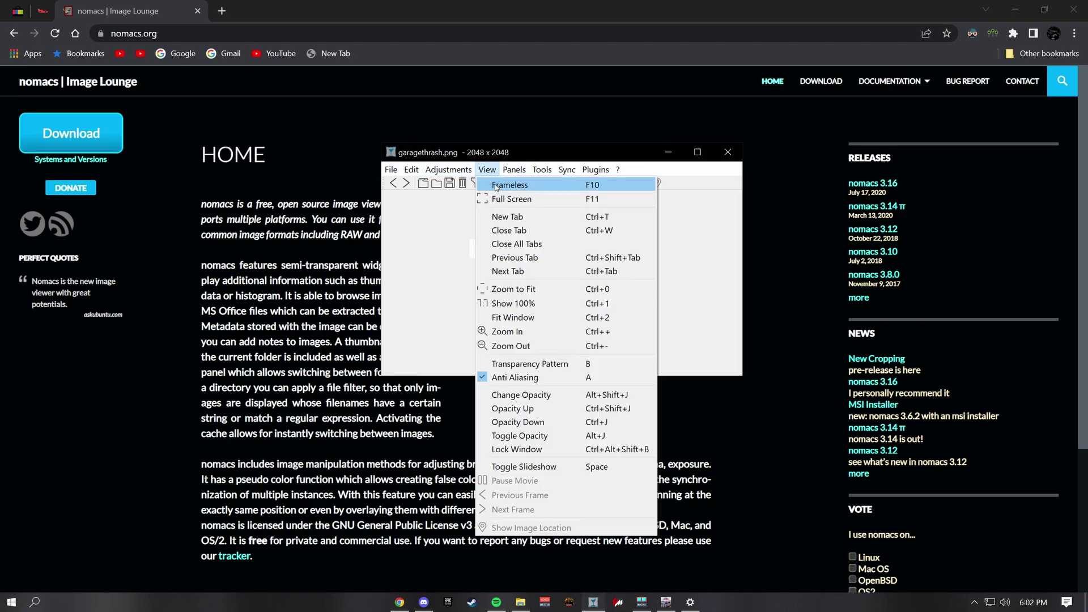
{"action": "left_click", "coordinate": [496, 187]}
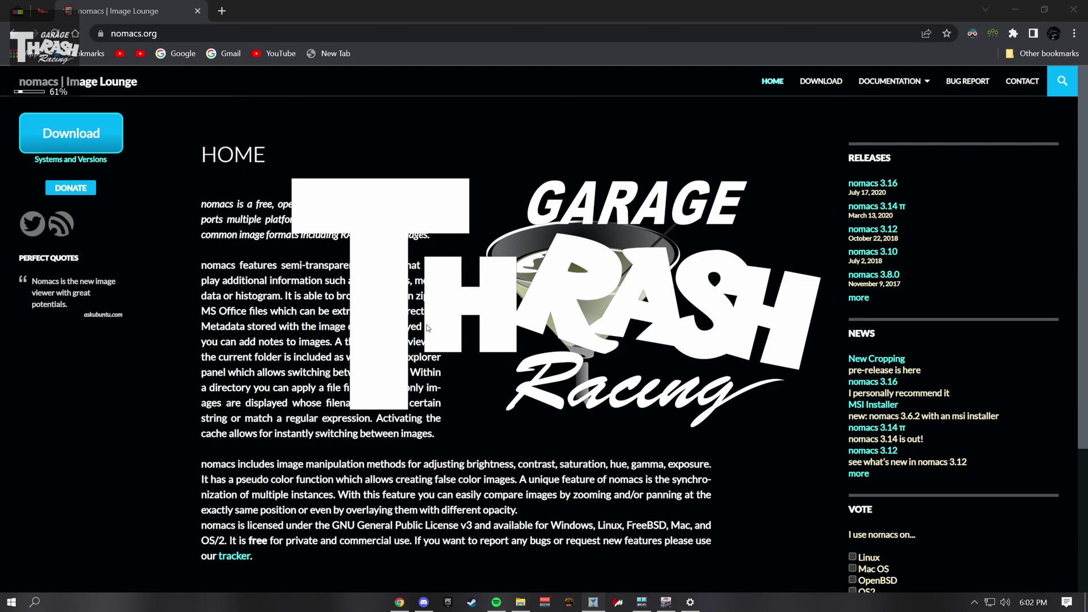
{"action": "right_click", "coordinate": [431, 290]}
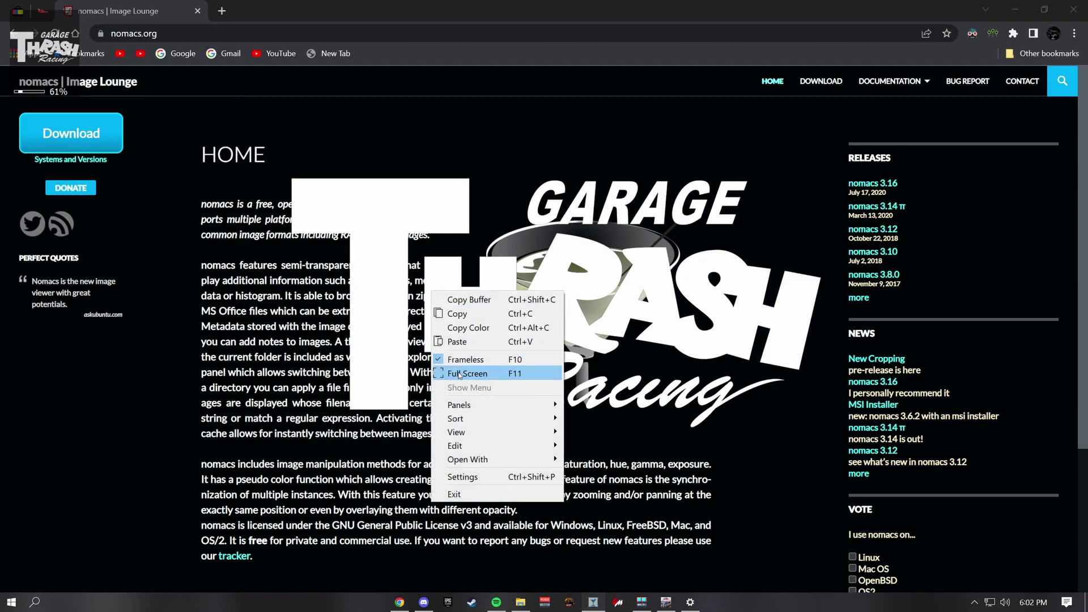
{"action": "left_click", "coordinate": [453, 372]}
{"action": "right_click", "coordinate": [460, 288]}
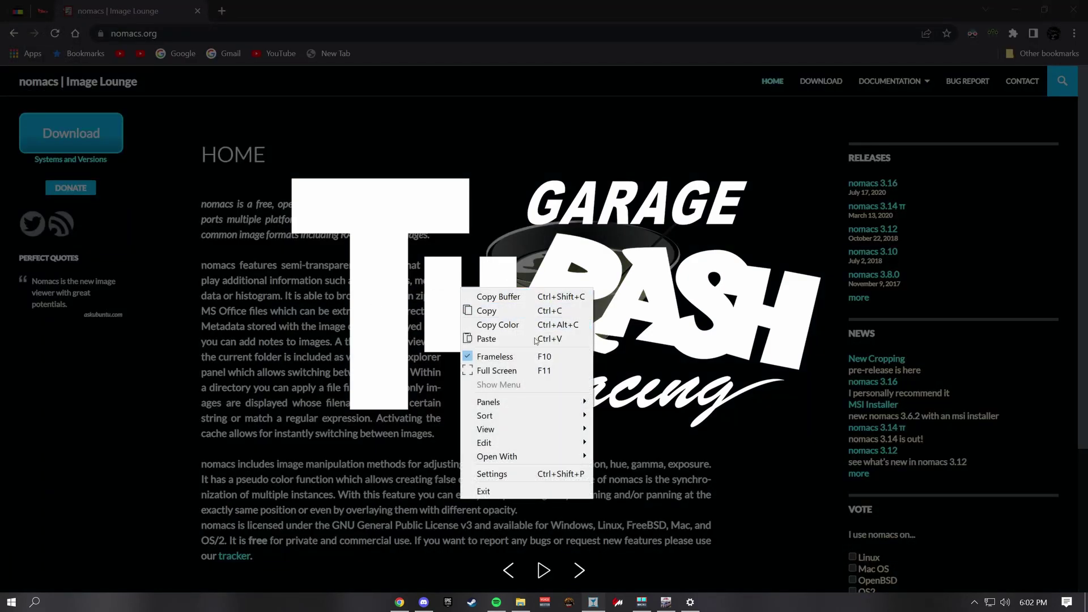
{"action": "left_click", "coordinate": [507, 372]}
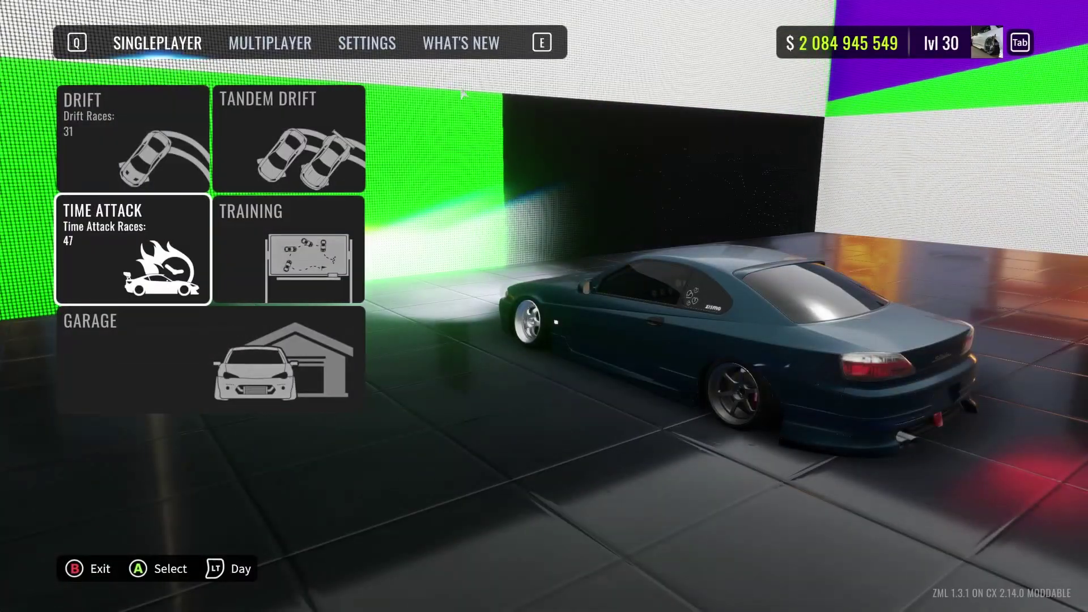
Check the Graphics settings, then go Singleplayer > Garage > Design > Vinyls for the Spector RS.
{"action": "left_click", "coordinate": [366, 42]}
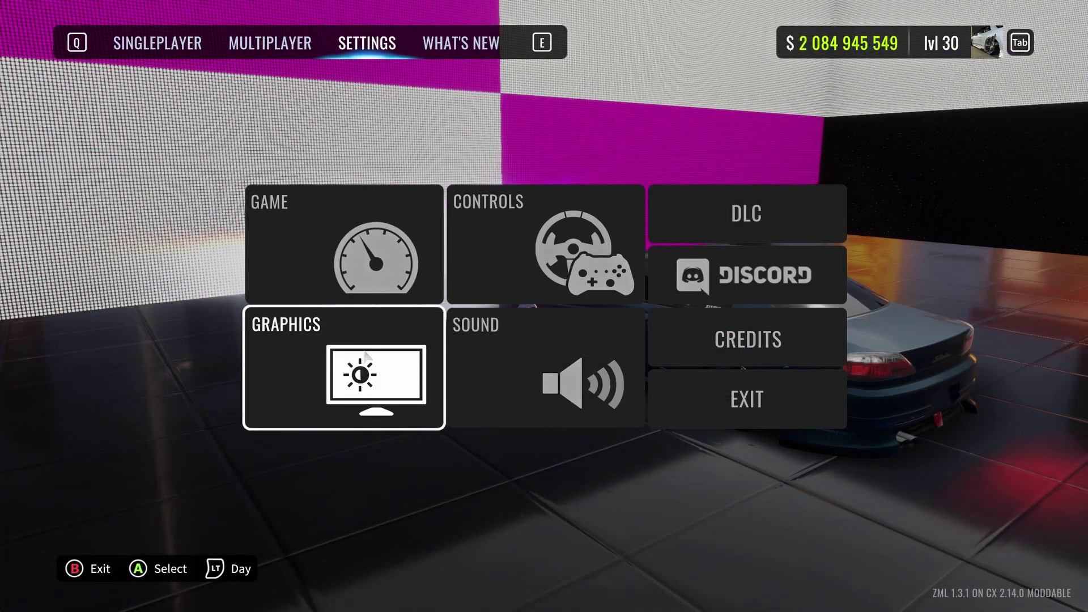
{"action": "left_click", "coordinate": [391, 384]}
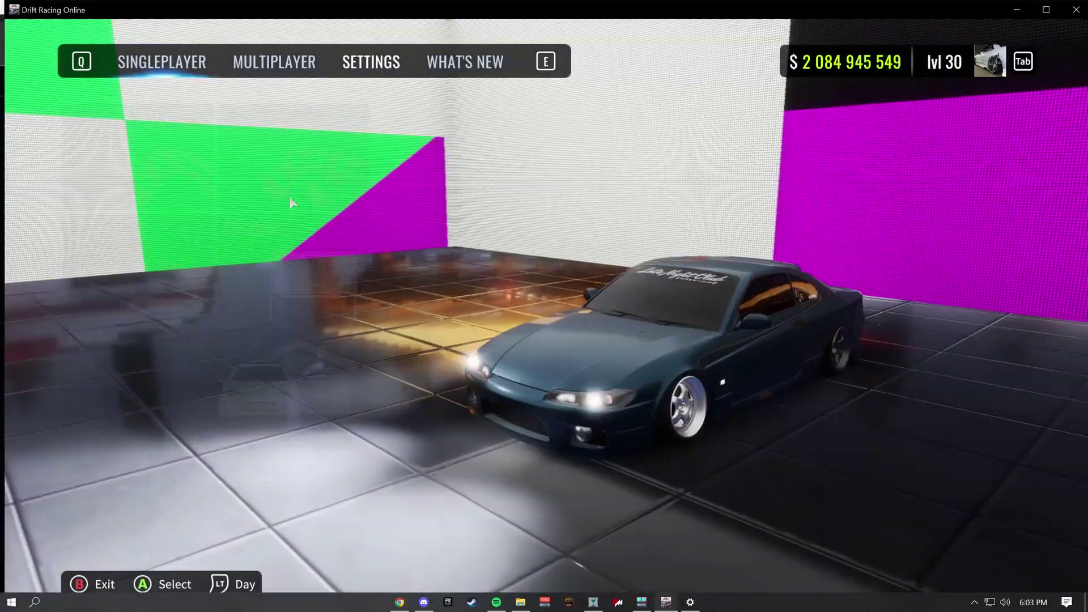
{"action": "left_click", "coordinate": [78, 61]}
{"action": "left_click", "coordinate": [209, 352]}
{"action": "left_click", "coordinate": [284, 204]}
{"action": "left_click", "coordinate": [191, 327]}
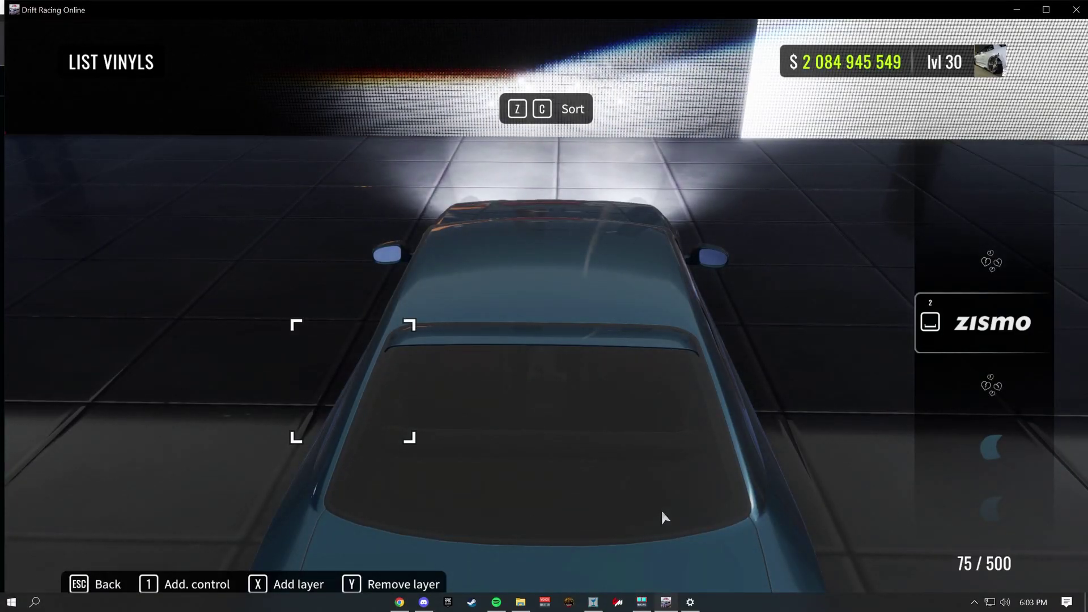
Restore nomacs and move the logo onto the rear window, zooming it down to 21%.
{"action": "mouse_move", "coordinate": [594, 606]}
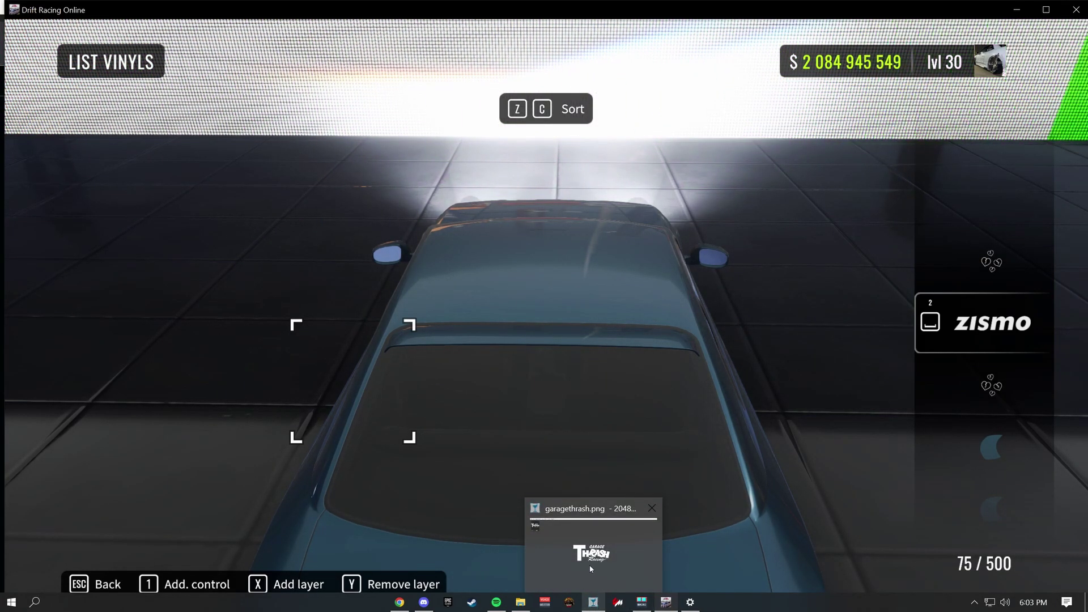
{"action": "left_click", "coordinate": [591, 571]}
{"action": "left_click_drag", "start_coordinate": [526, 306], "coordinate": [546, 448]}
{"action": "scroll", "coordinate": [545, 447], "scroll_direction": "down", "scroll_amount": 2}
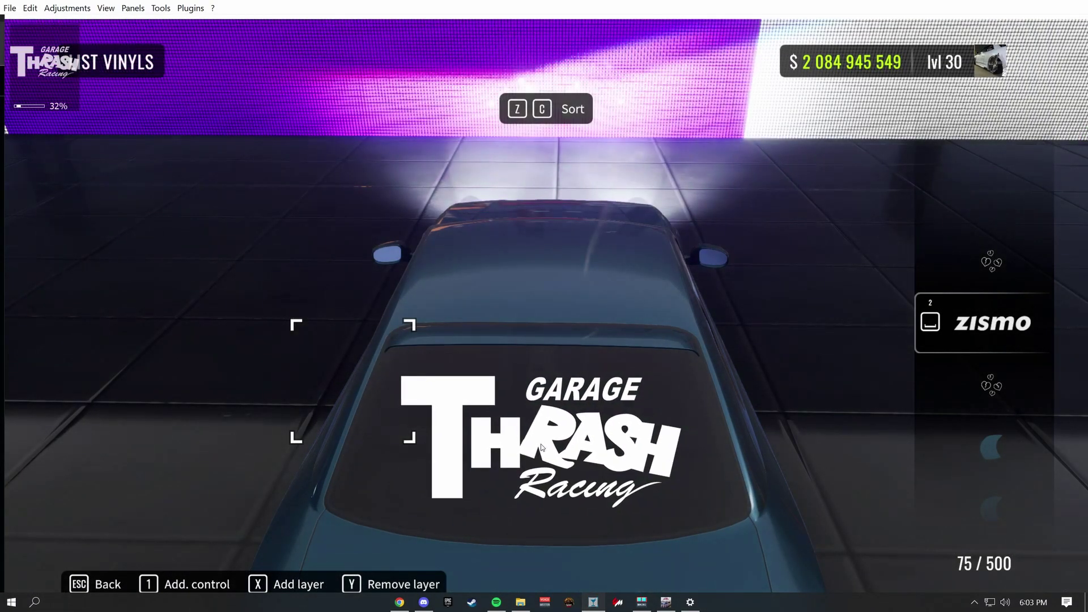
{"action": "left_click_drag", "start_coordinate": [538, 434], "coordinate": [621, 459]}
{"action": "scroll", "coordinate": [621, 460], "scroll_direction": "down", "scroll_amount": 5}
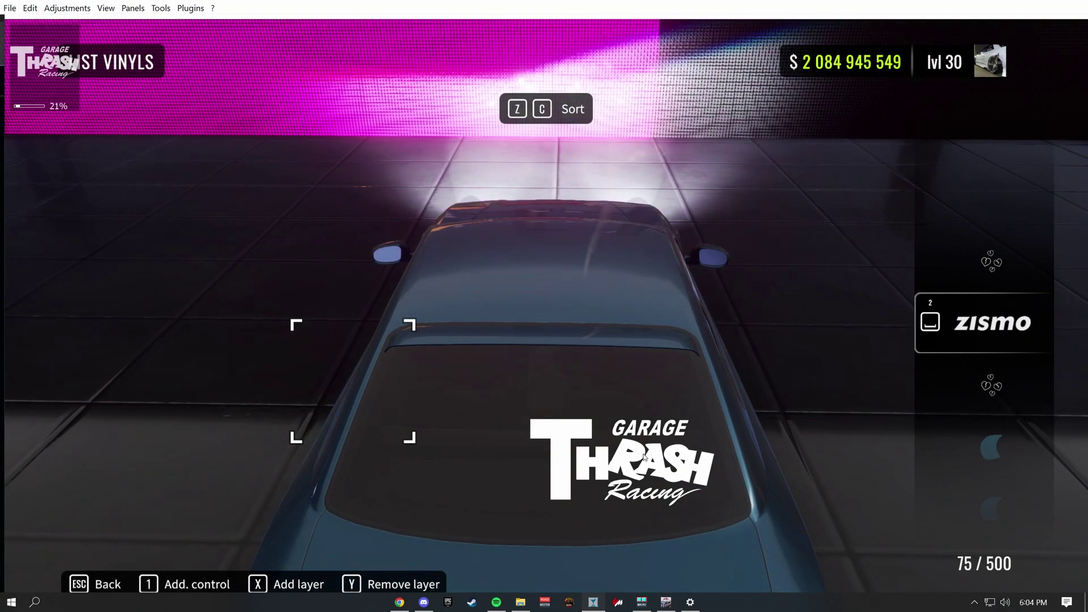
Open Edit > Image Adjustments from the logo's context menu.
{"action": "right_click", "coordinate": [616, 464]}
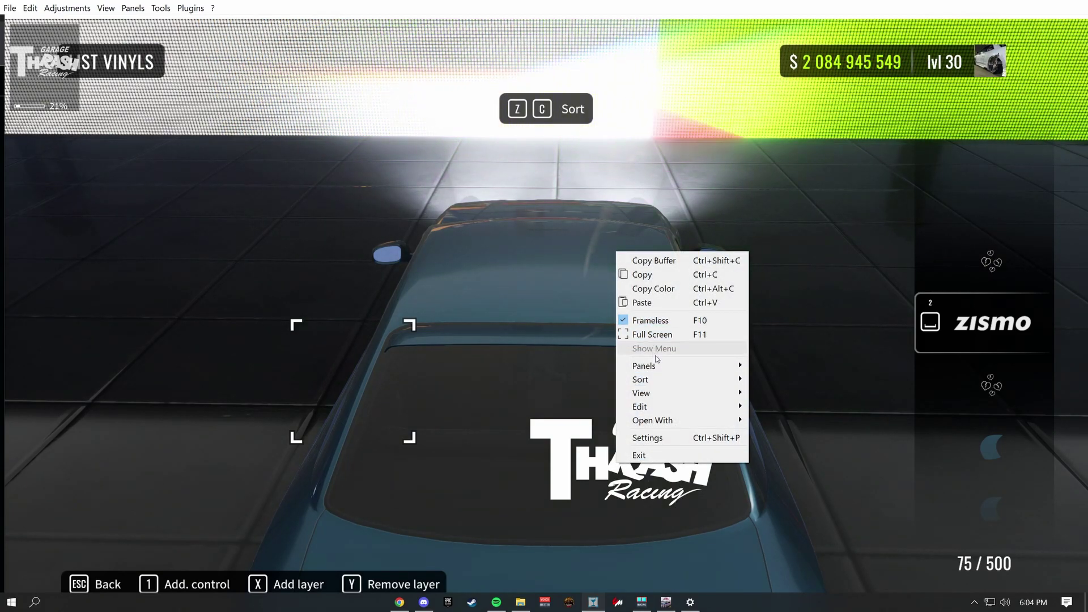
{"action": "mouse_move", "coordinate": [670, 393]}
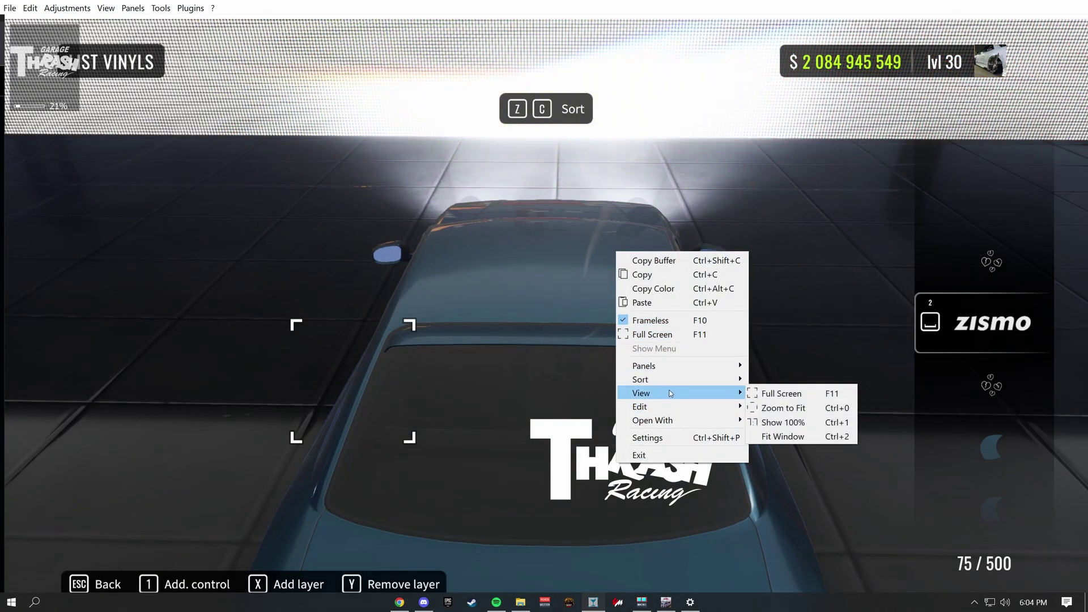
{"action": "mouse_move", "coordinate": [646, 407]}
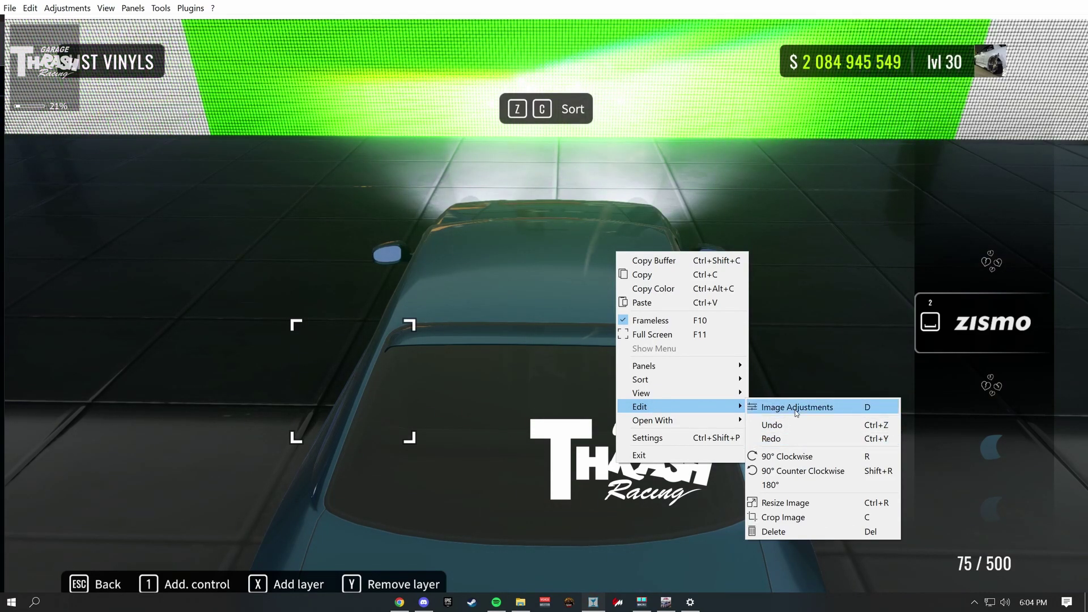
{"action": "left_click", "coordinate": [797, 410]}
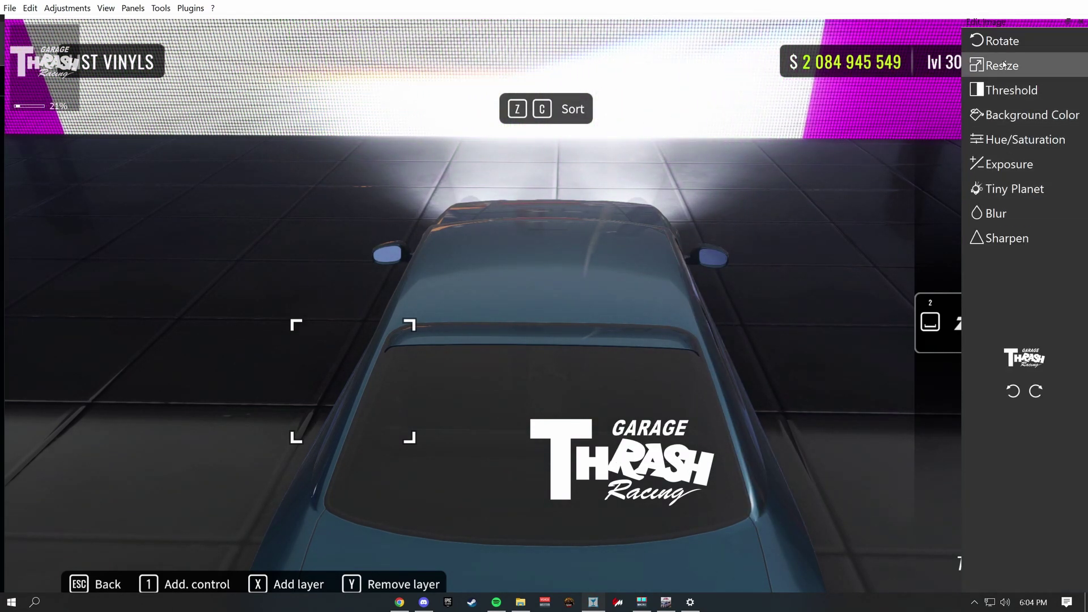
Rotate the logo to -21 degrees and place it at 20% on the rear window's lower right.
{"action": "left_click", "coordinate": [1002, 41]}
{"action": "left_click_drag", "start_coordinate": [1024, 361], "coordinate": [1019, 362]}
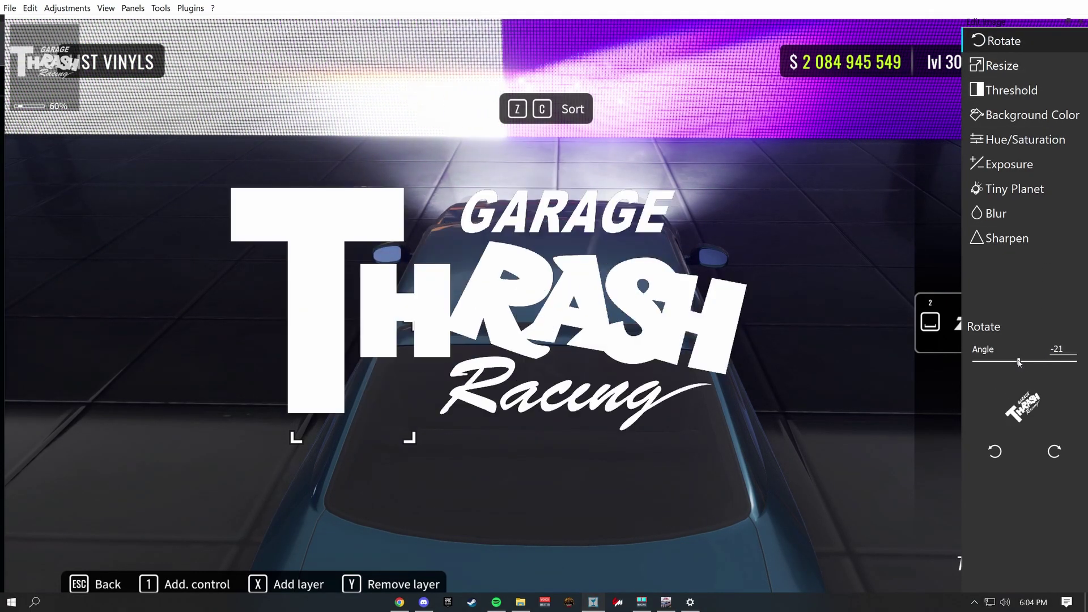
{"action": "scroll", "coordinate": [498, 359], "scroll_direction": "down", "scroll_amount": 8}
{"action": "left_click_drag", "start_coordinate": [453, 317], "coordinate": [651, 473]}
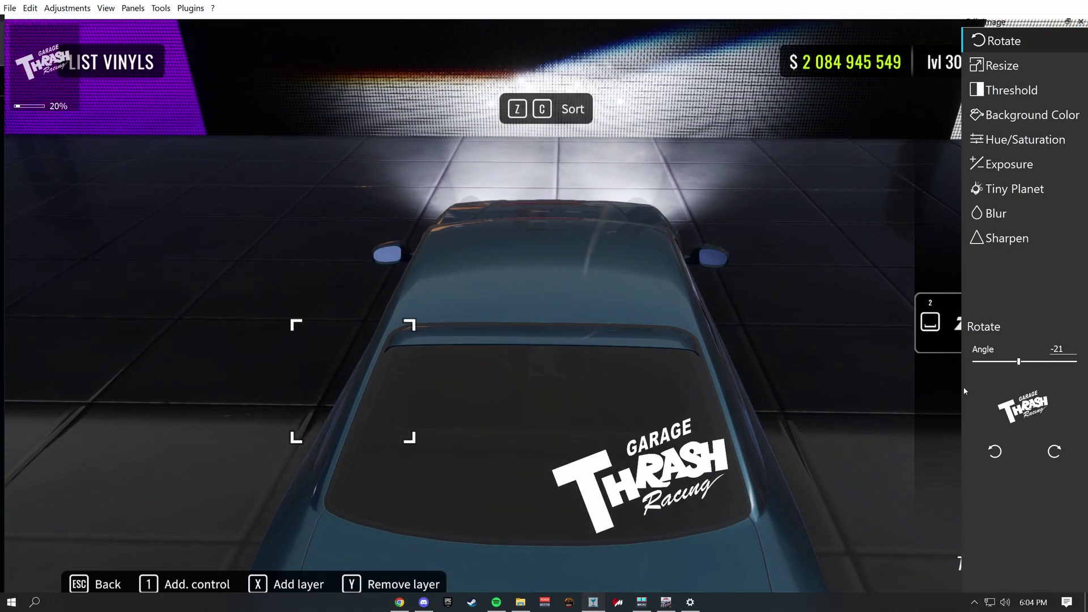